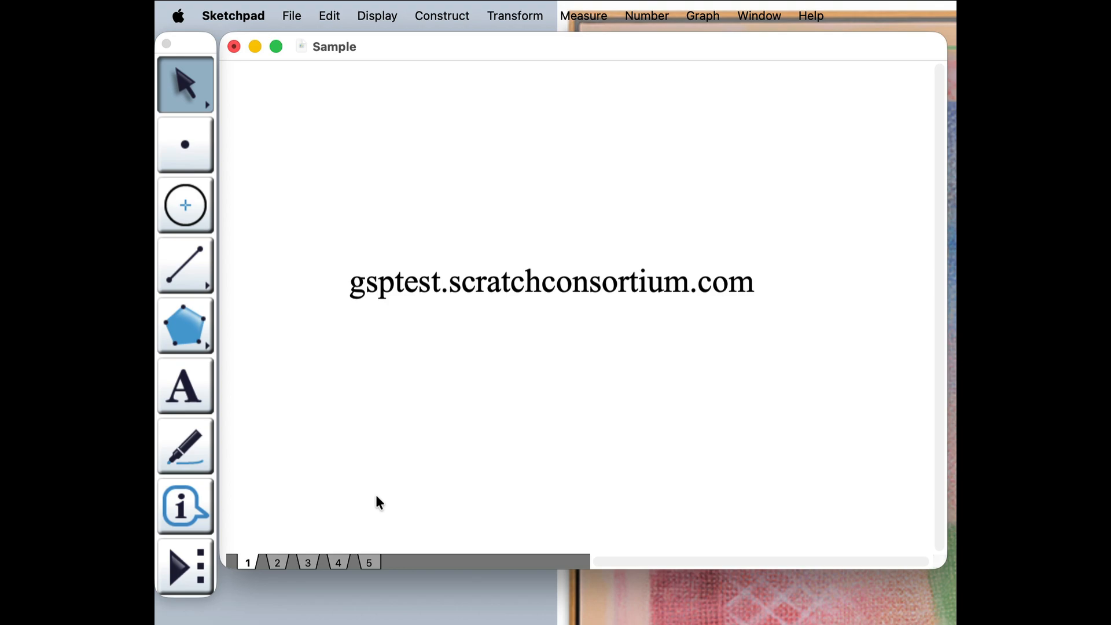
Export page 2 of the sketch as the HTML page Sample.html on the Desktop, with preview in browser enabled.
click(278, 564)
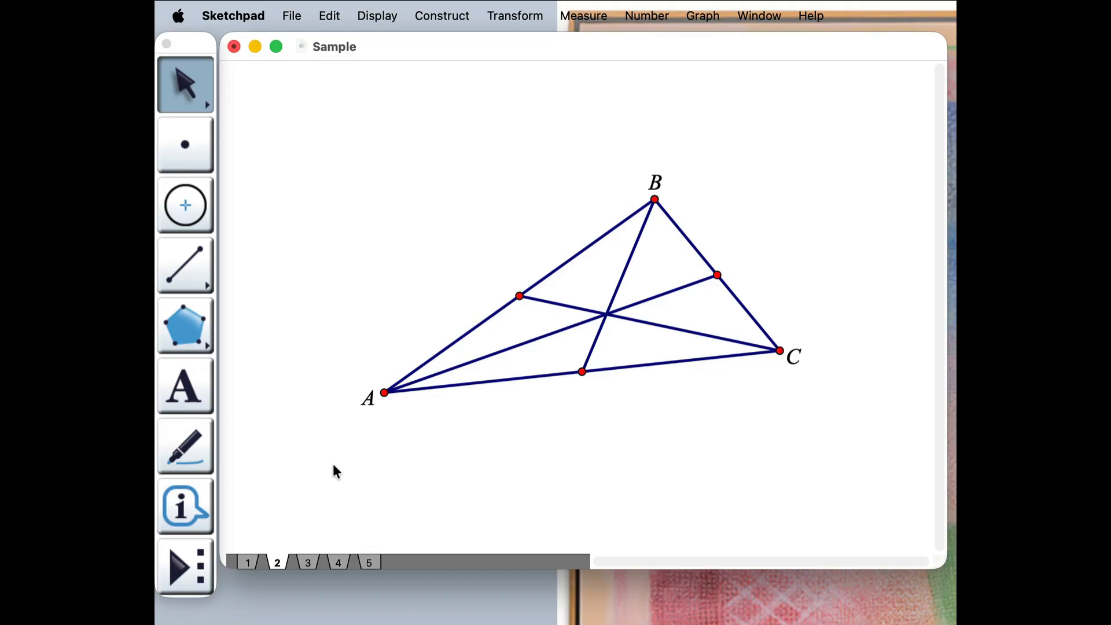
click(296, 18)
click(400, 231)
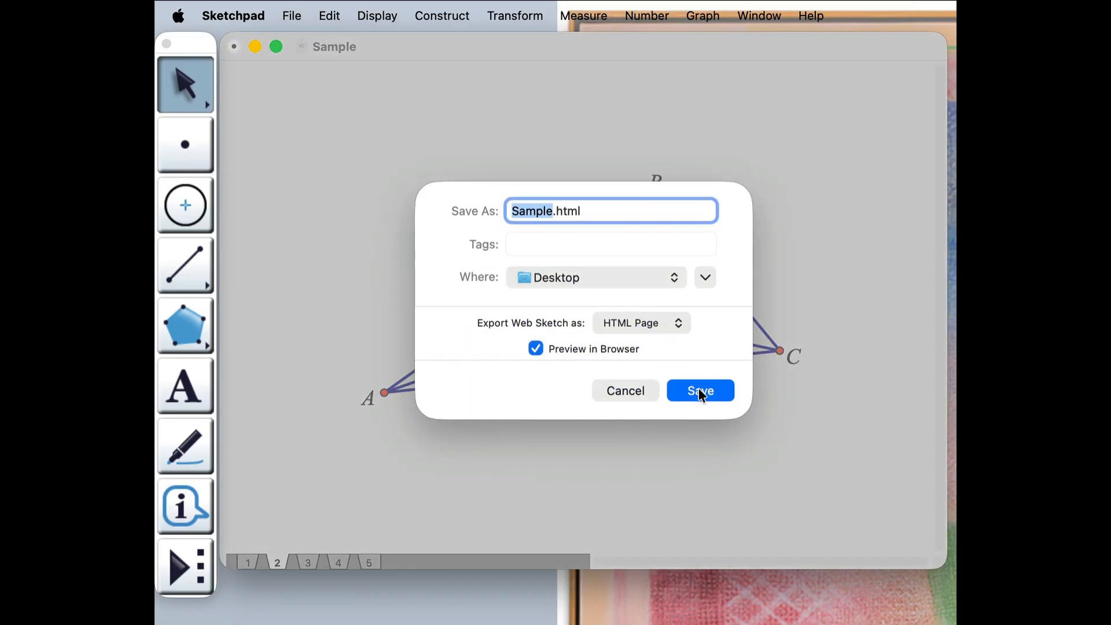
click(701, 390)
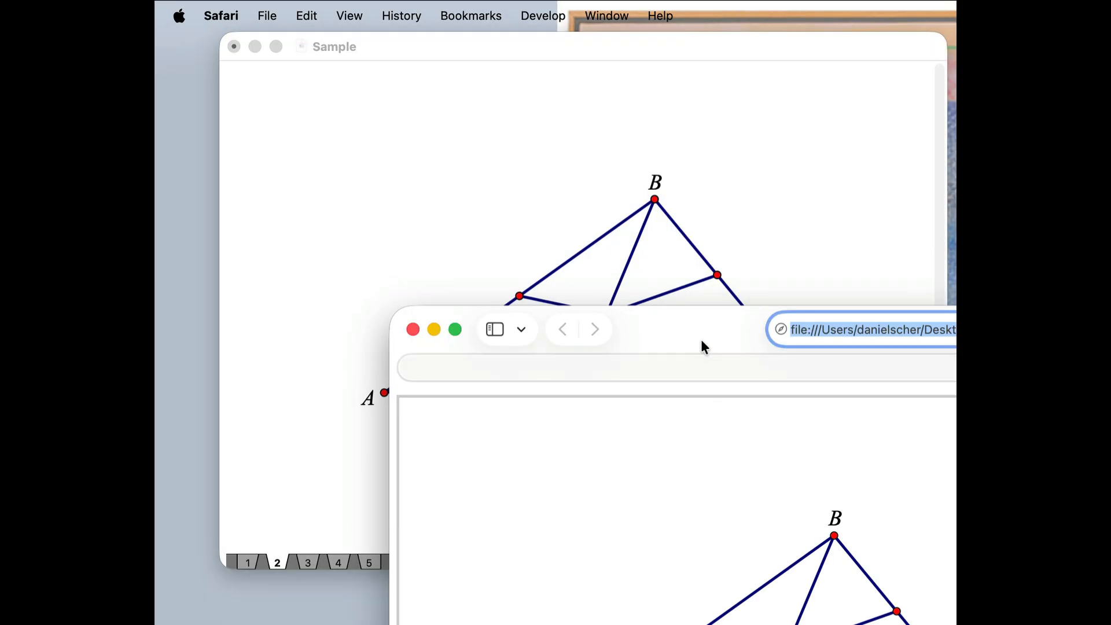
Test the exported triangle in the Safari preview by moving vertex B, and close the preview to return to Sketchpad.
drag(536, 108, 474, 65)
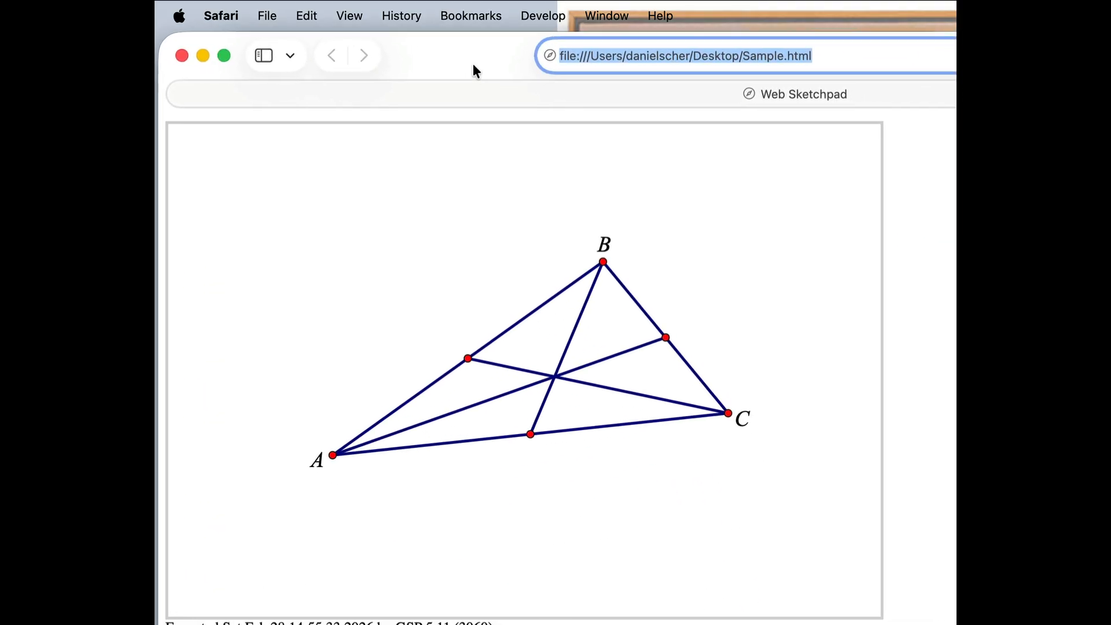
drag(604, 262, 644, 211)
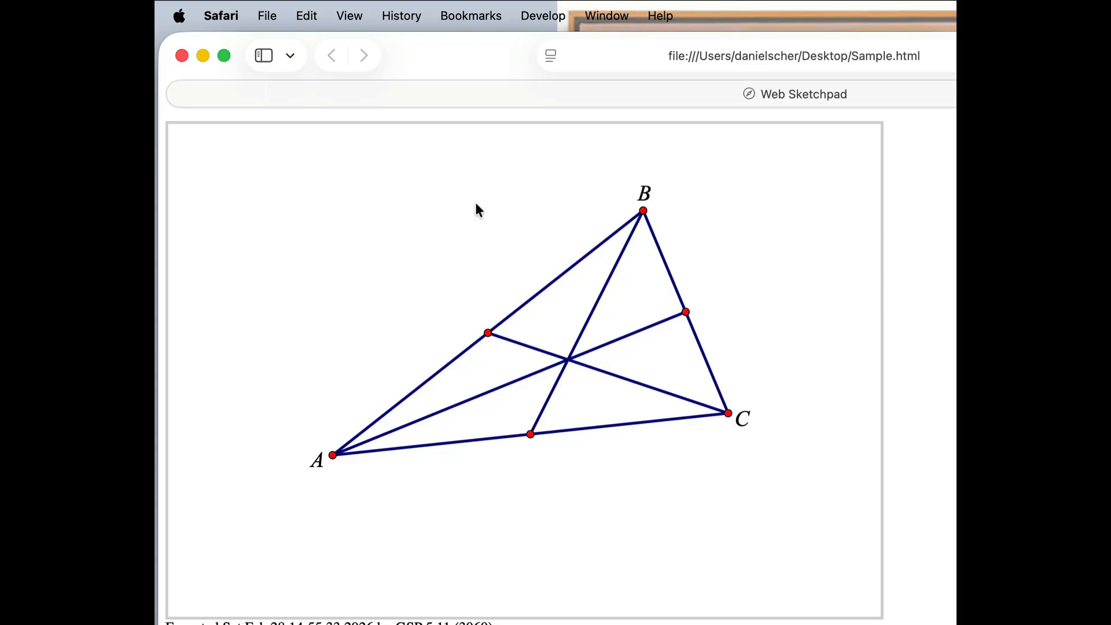
click(181, 56)
click(360, 510)
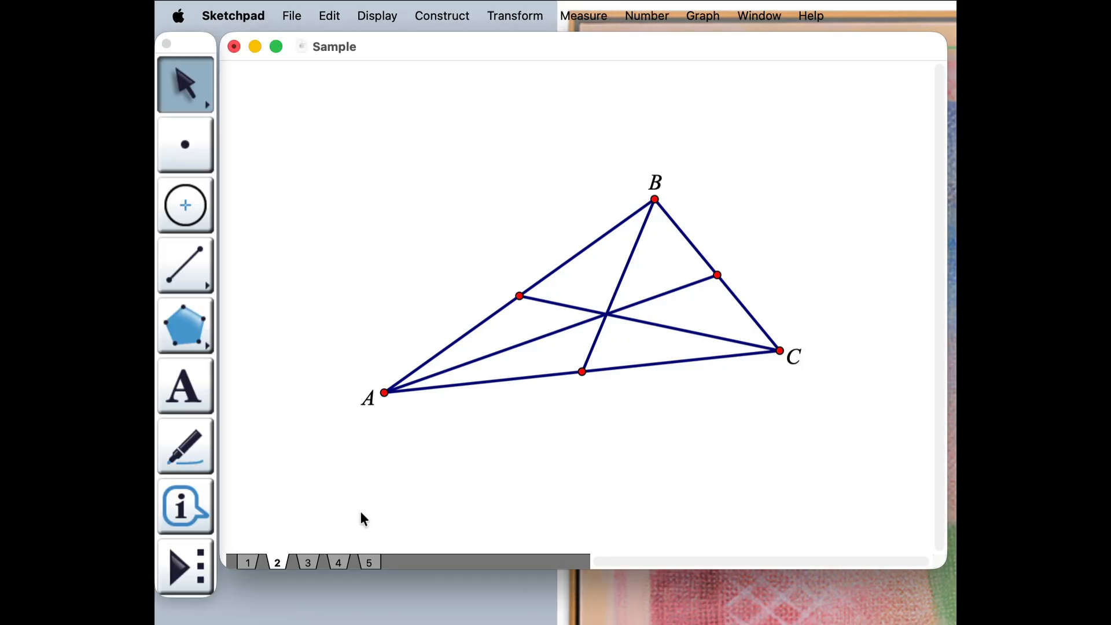
On page 3, merge triangle vertex A onto the circle, vertex B with point E, and vertex C with center D.
click(309, 561)
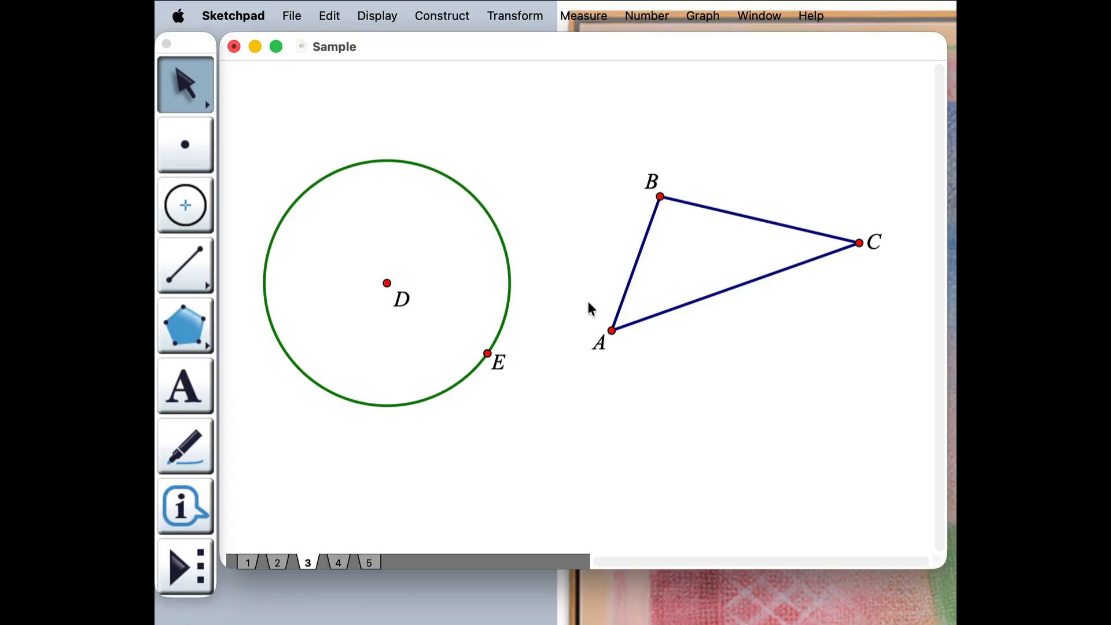
drag(610, 329, 481, 264)
click(559, 299)
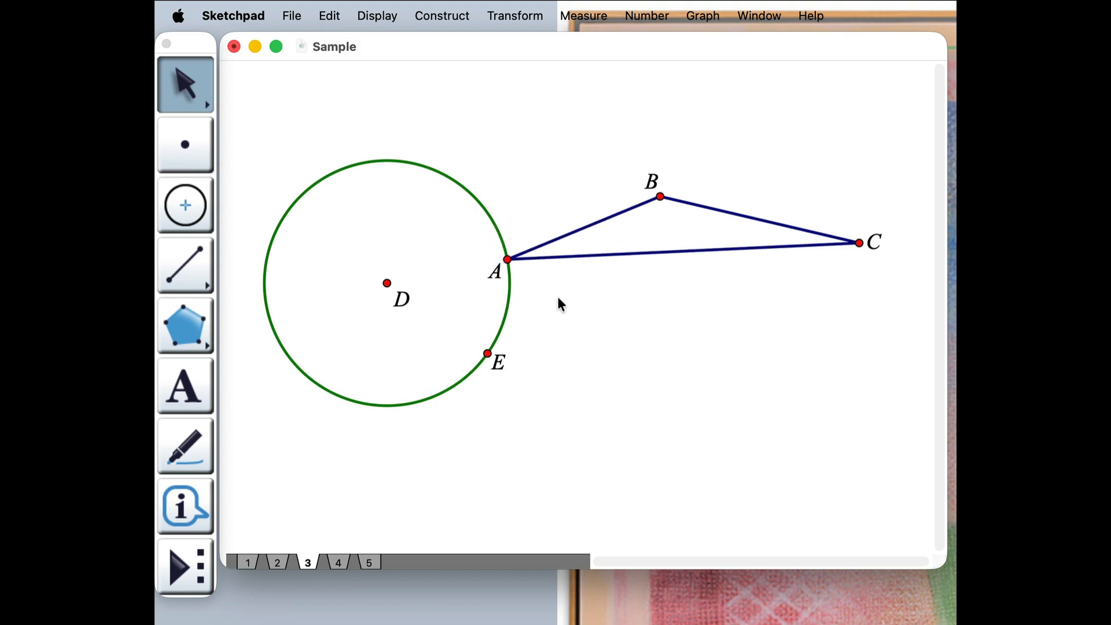
drag(661, 197, 488, 353)
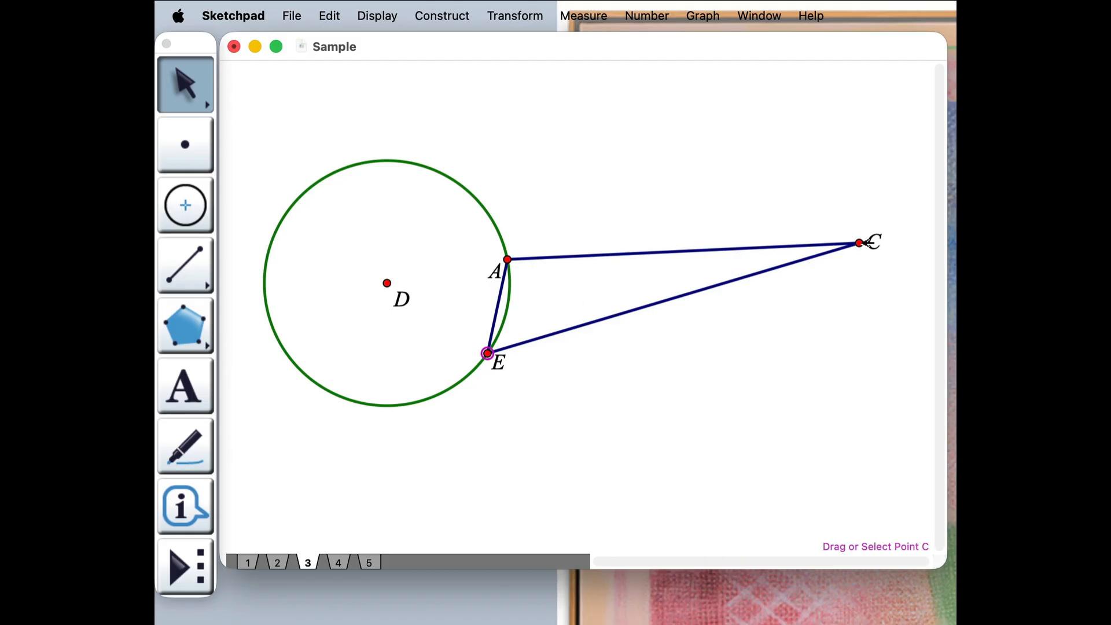
drag(862, 243, 387, 283)
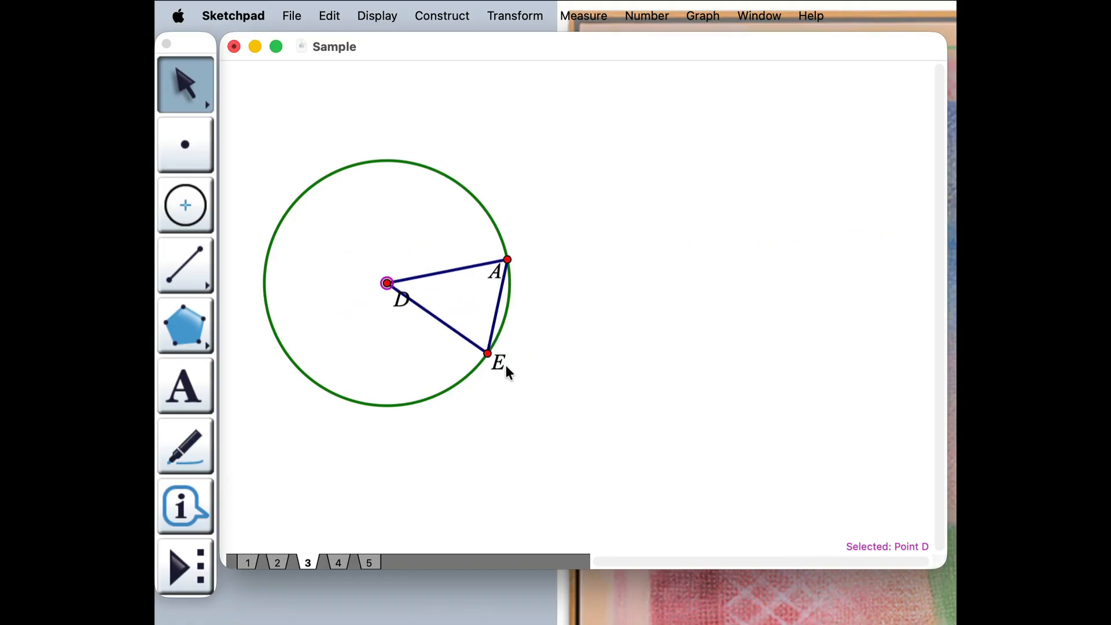
Enlarge the circle by moving point E outward from center D, and clear the selection.
drag(489, 354, 599, 414)
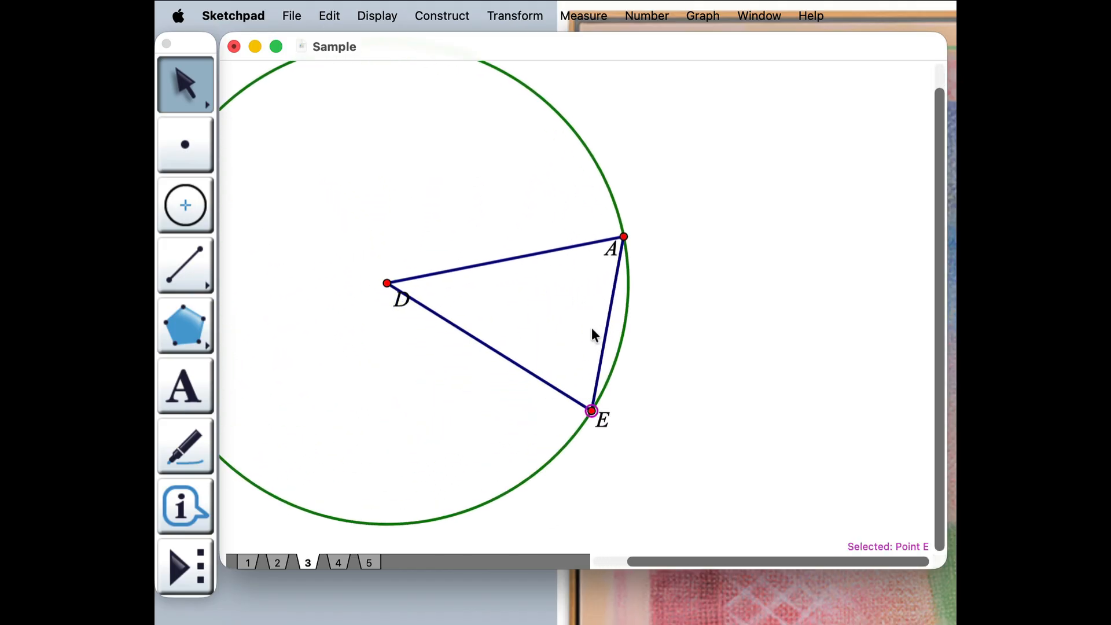
click(577, 341)
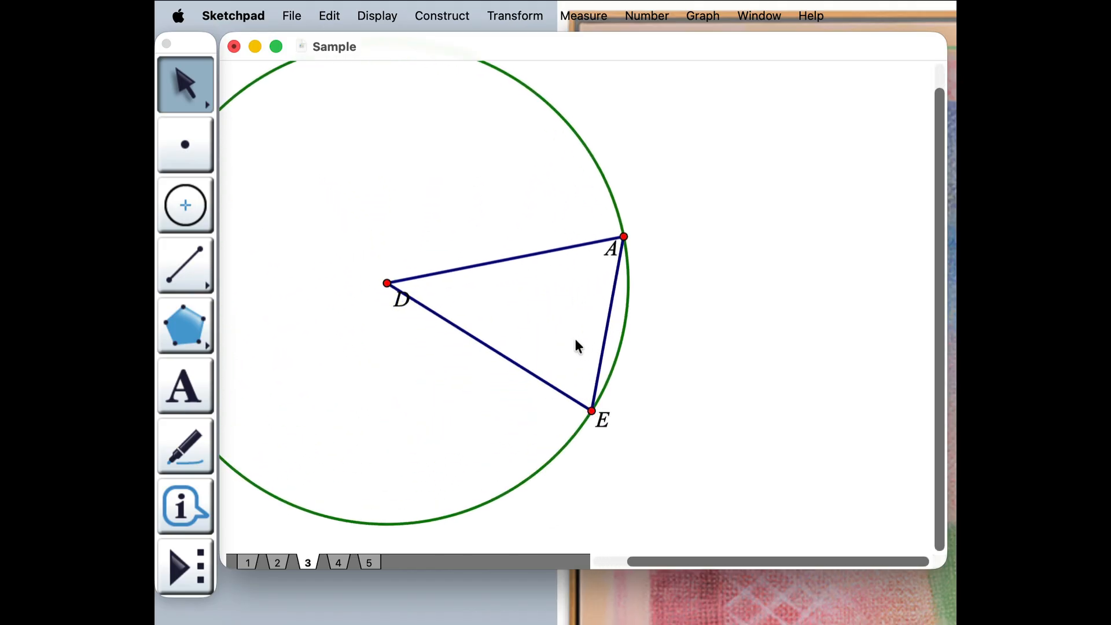
Run the Sequence 2 Actions button on page 4 and the Animate Circle button on page 5.
click(336, 561)
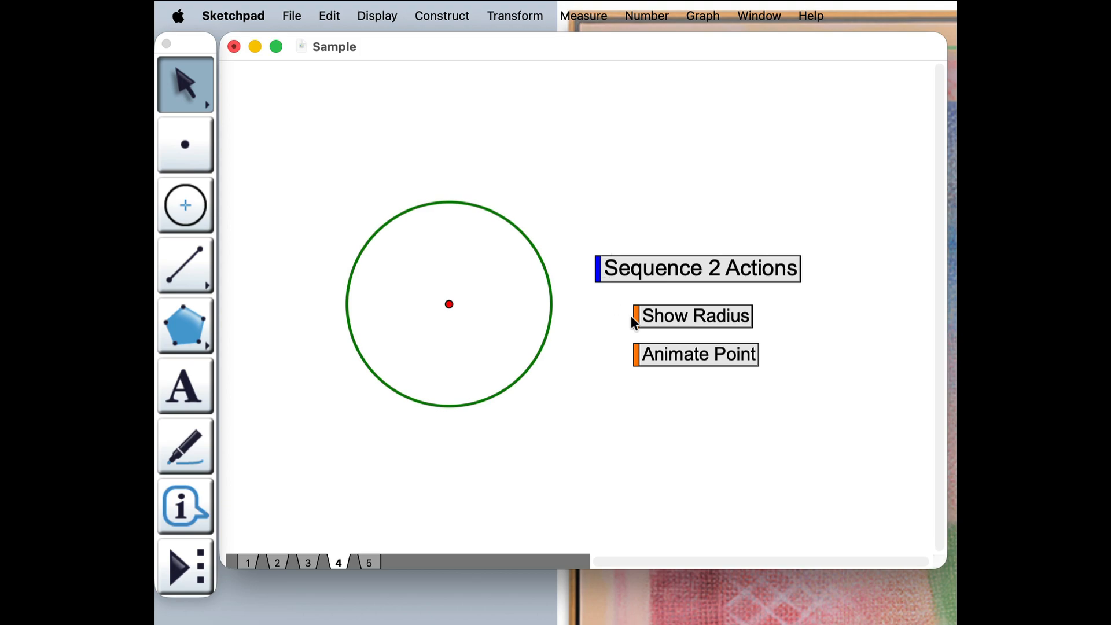
click(626, 271)
click(370, 562)
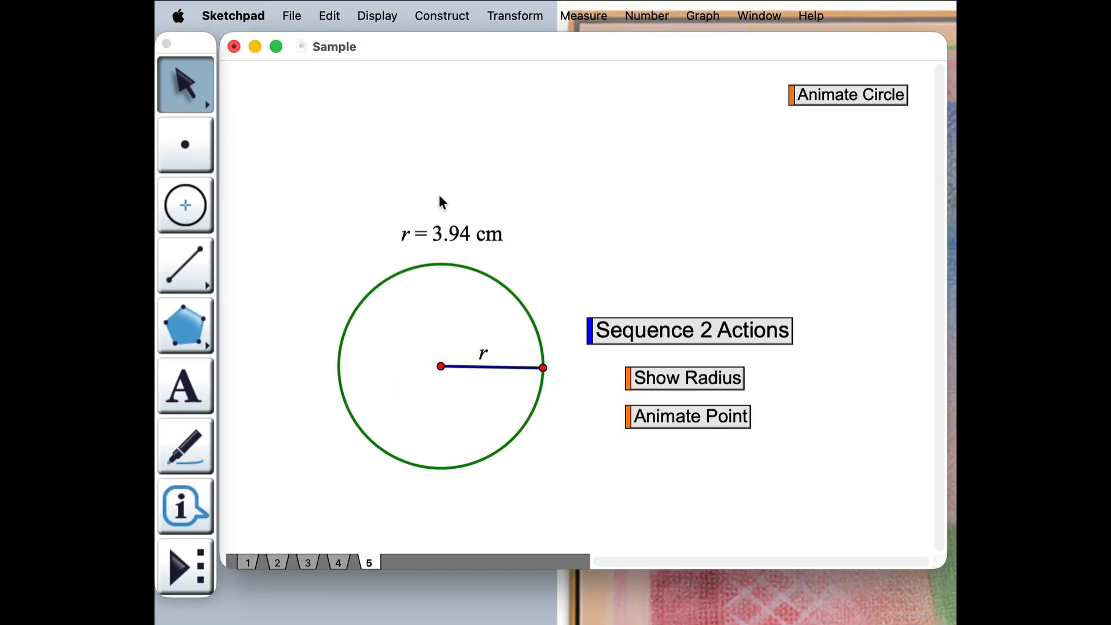
click(832, 99)
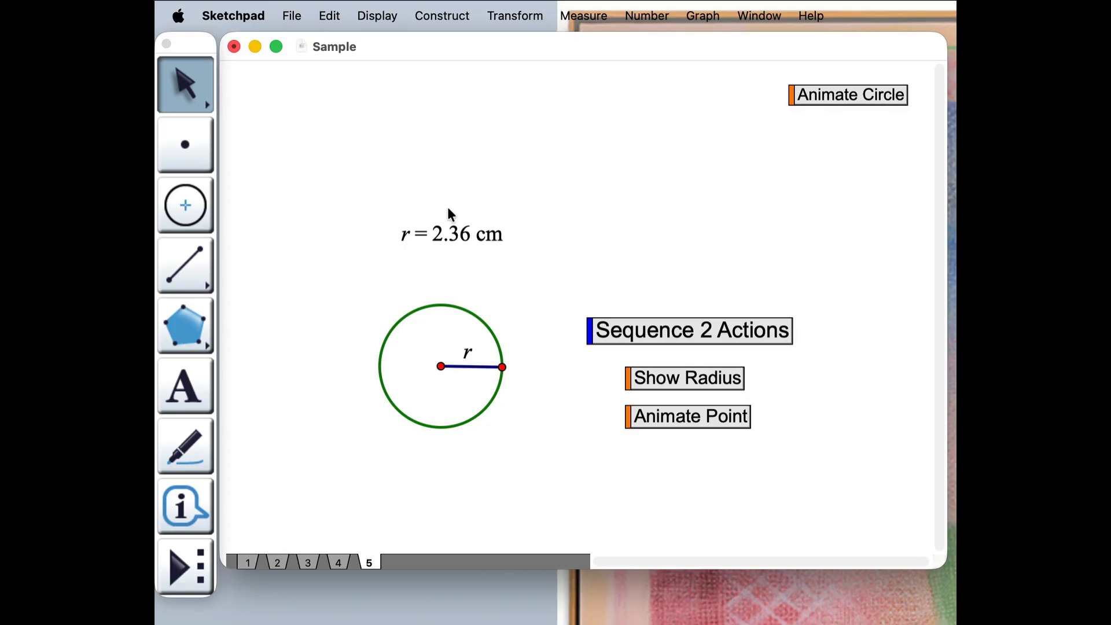
Redefine the Show Radius action button to use the point on the circle, radius segment r and its length measurement.
click(503, 366)
click(493, 234)
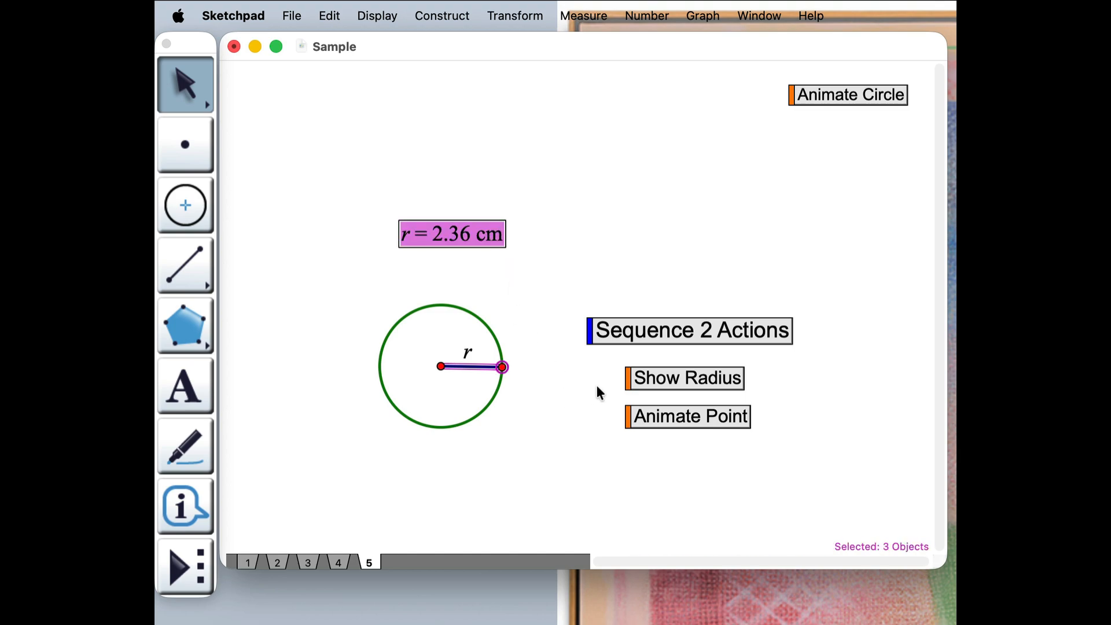
shift+click(628, 378)
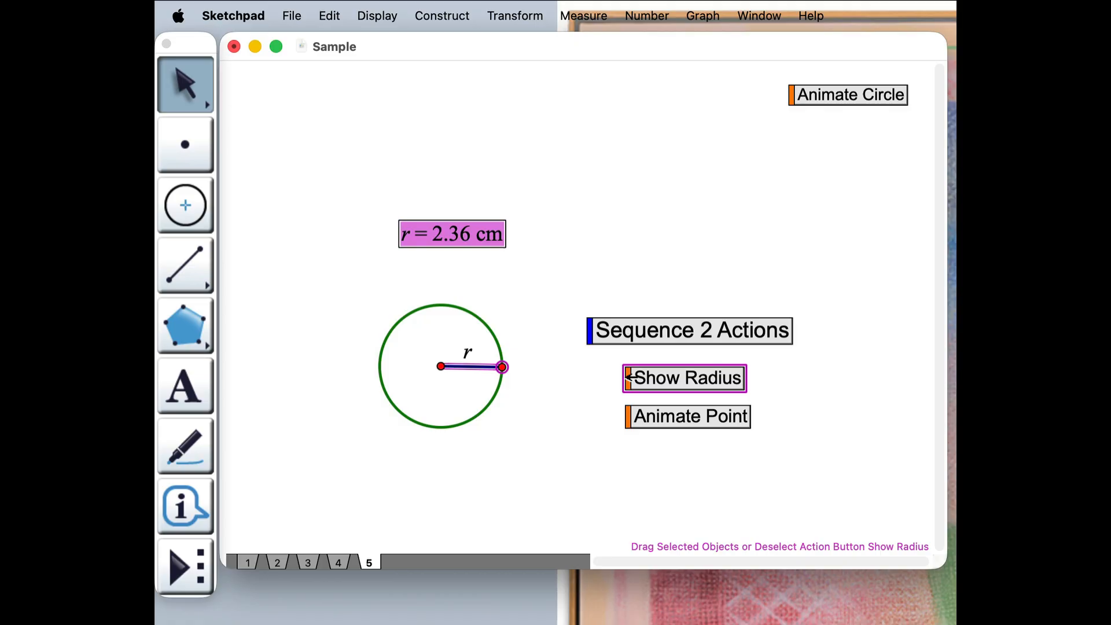
click(331, 15)
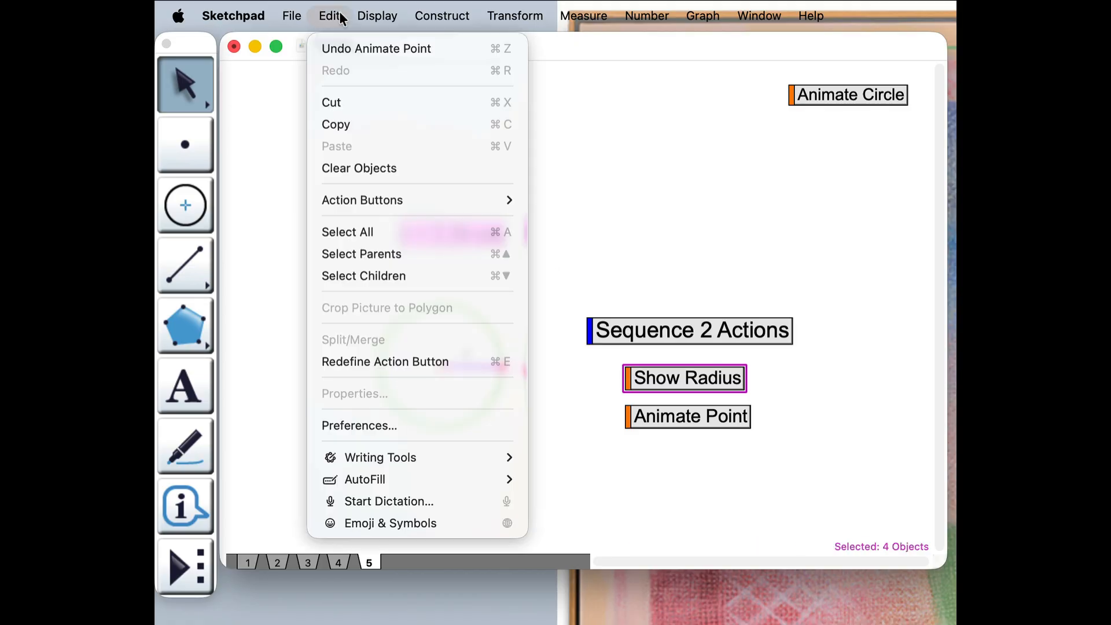
click(474, 366)
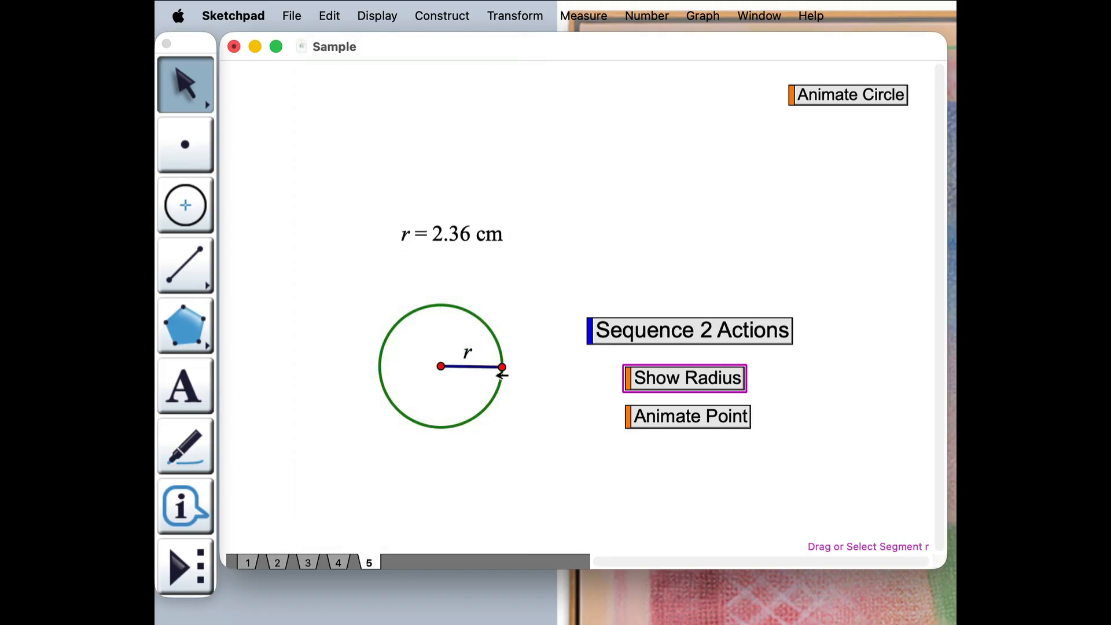
Hide the point on the circle, the radius segment r and its length measurement.
click(502, 368)
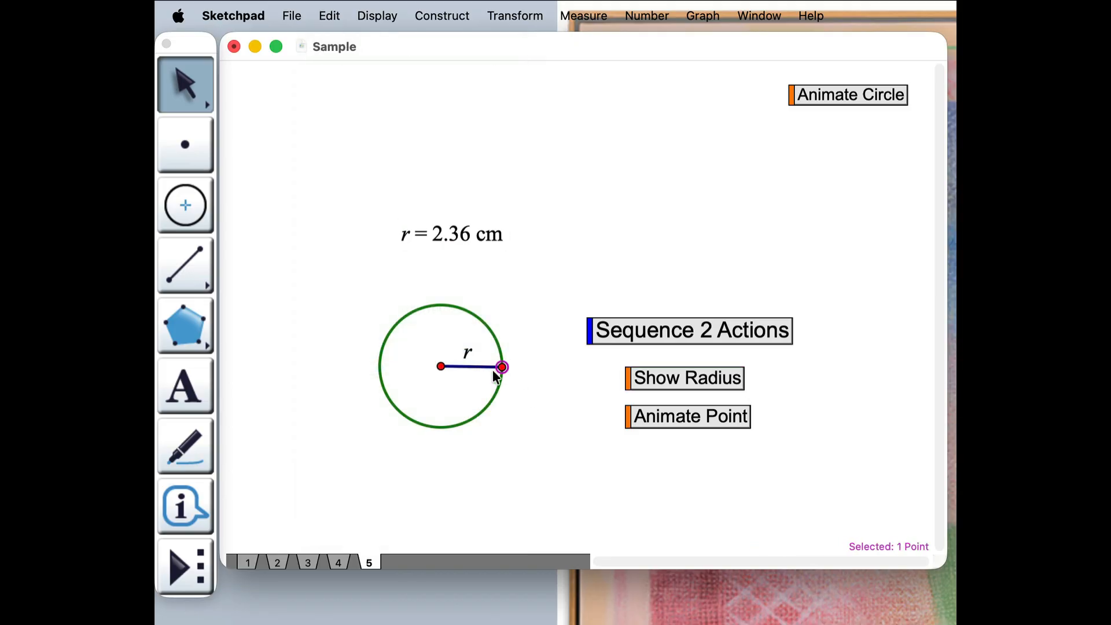
click(488, 367)
click(483, 243)
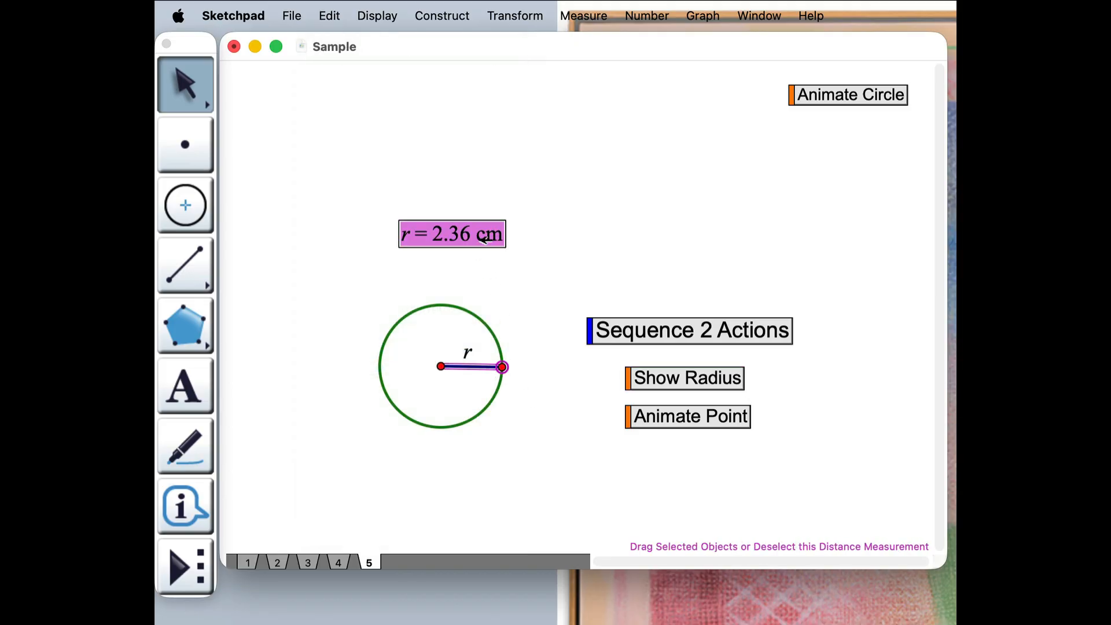
key(super+h)
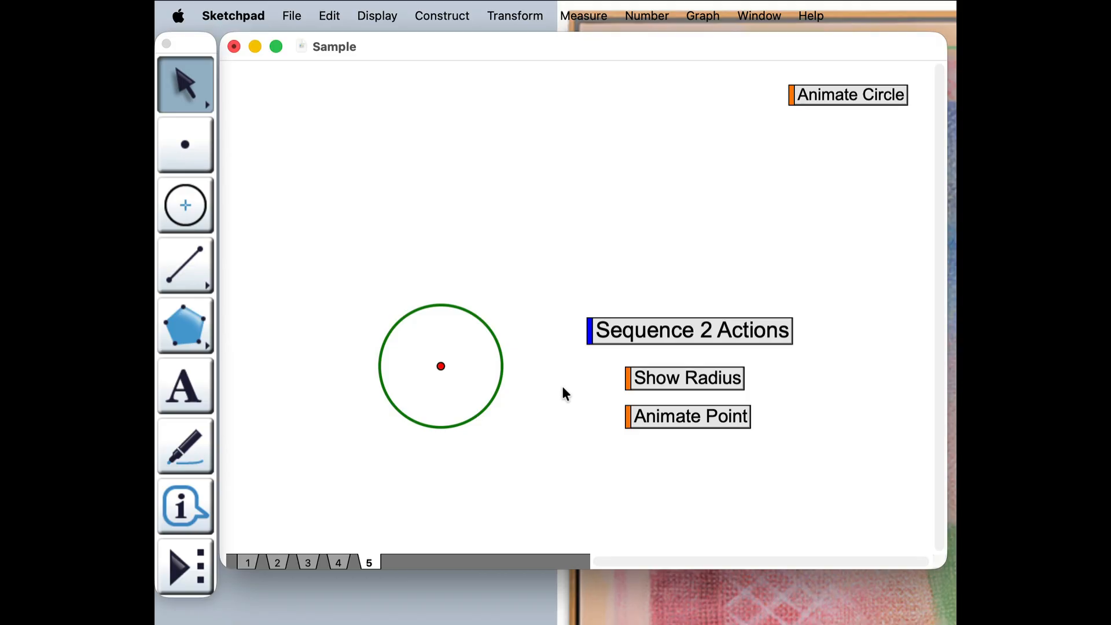
Test the redefined Show Radius button, and undo its action.
click(659, 383)
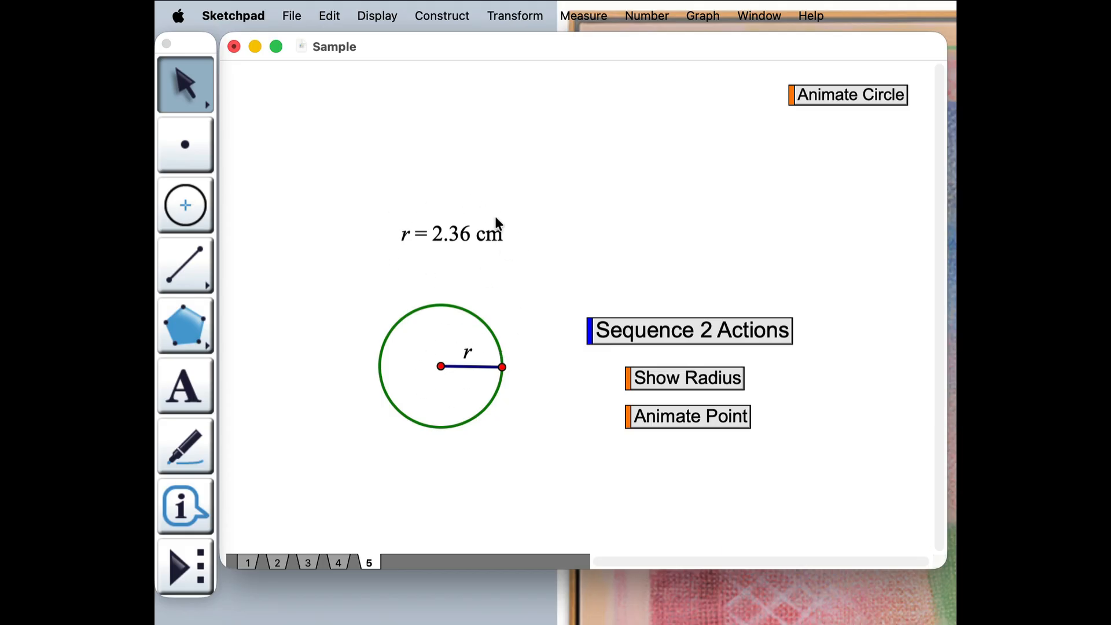
key(super+z)
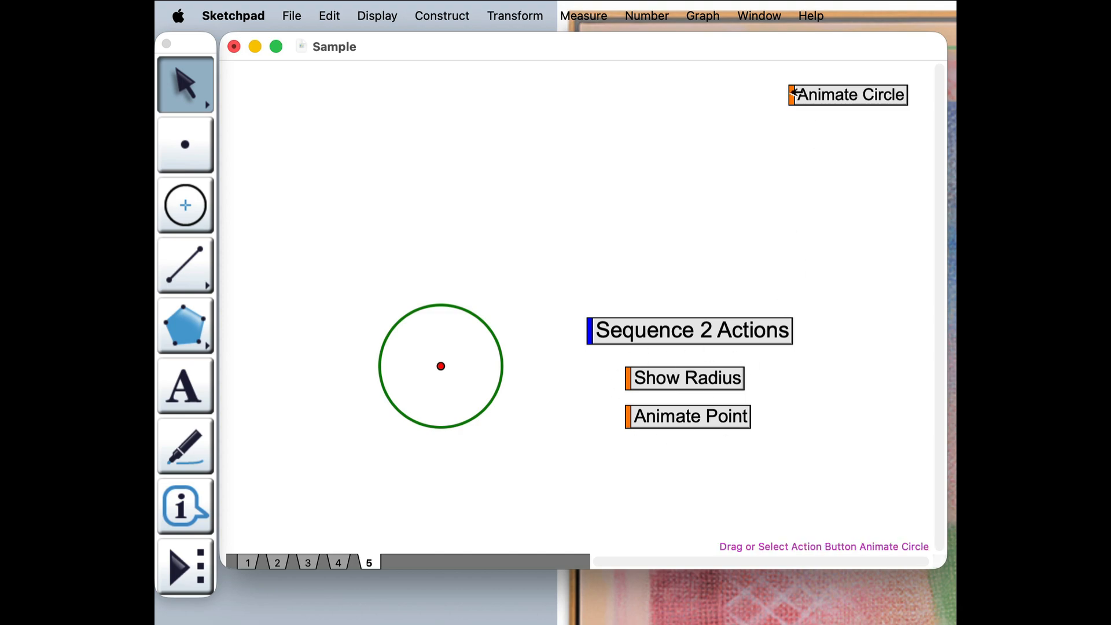
Move the Animate Circle button directly below the Animate Point button and deselect it.
drag(793, 91, 634, 452)
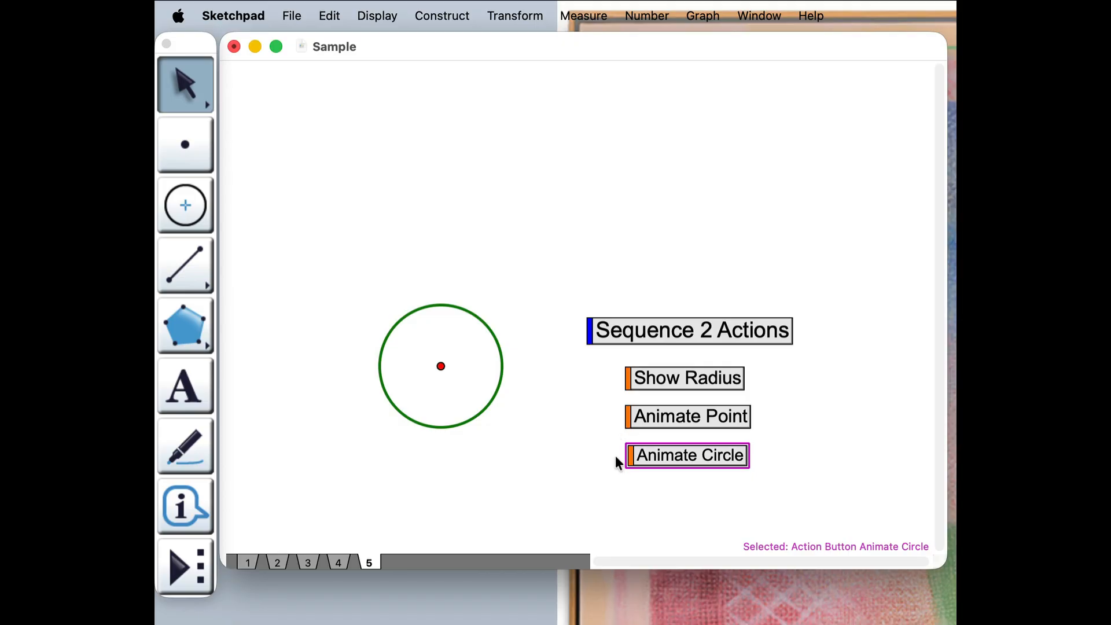
click(616, 457)
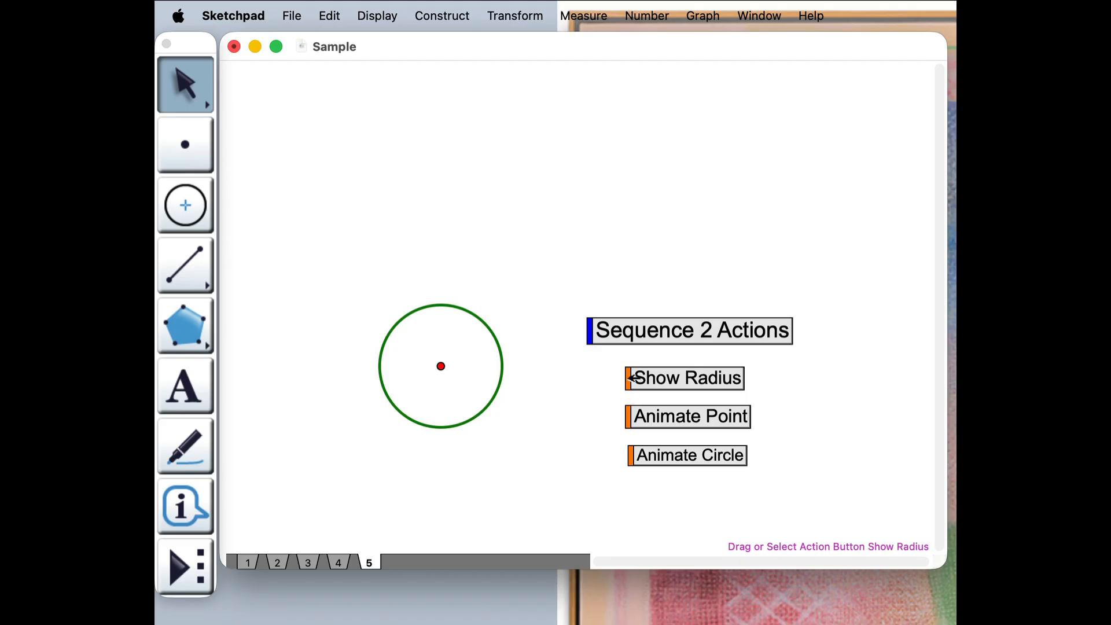
Redefine the Sequence 2 Actions button to run Show Radius, Animate Point and Animate Circle in that order.
click(631, 378)
click(631, 417)
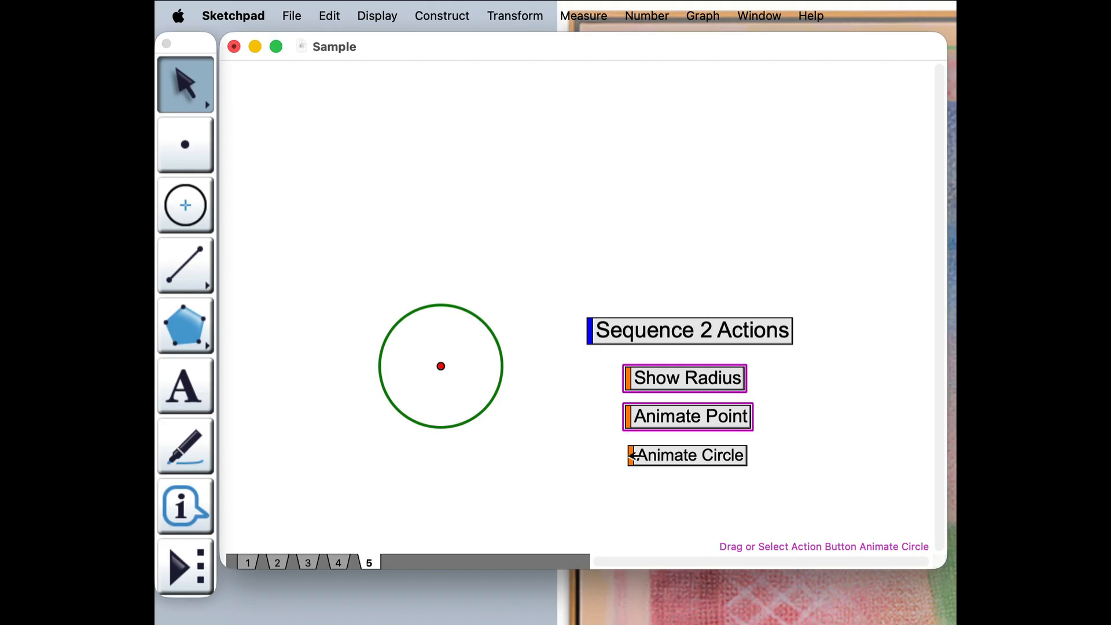
click(631, 456)
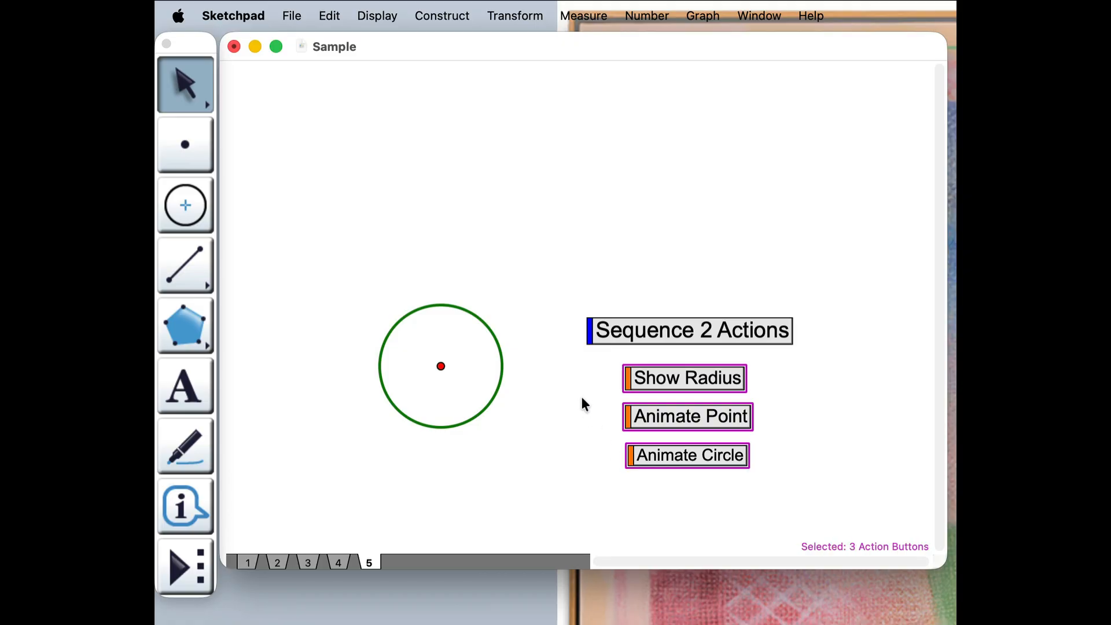
click(592, 330)
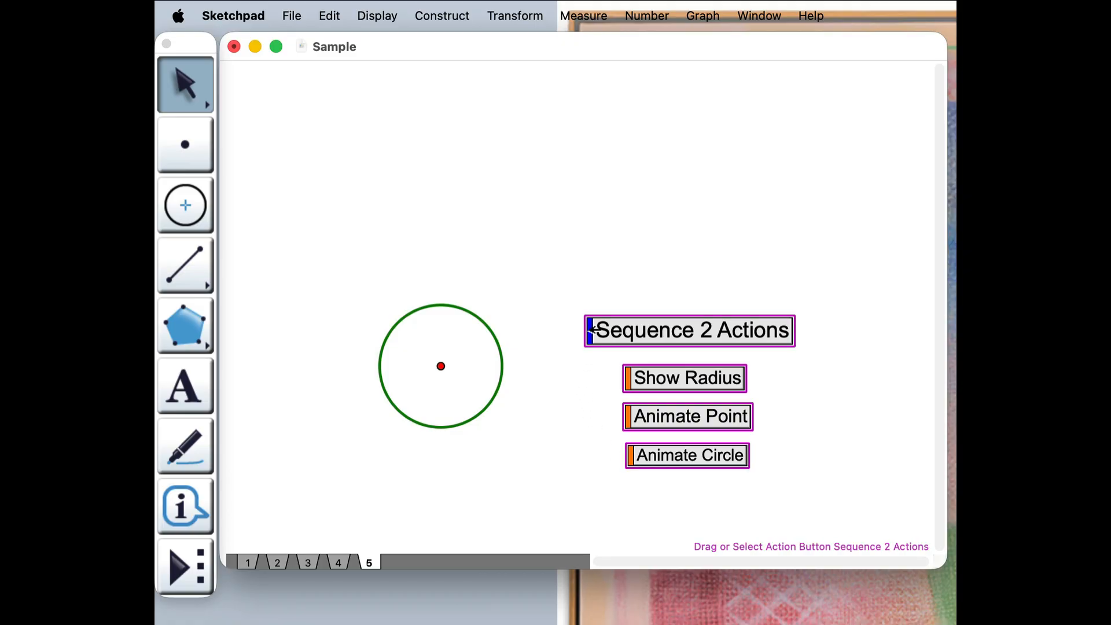
click(338, 9)
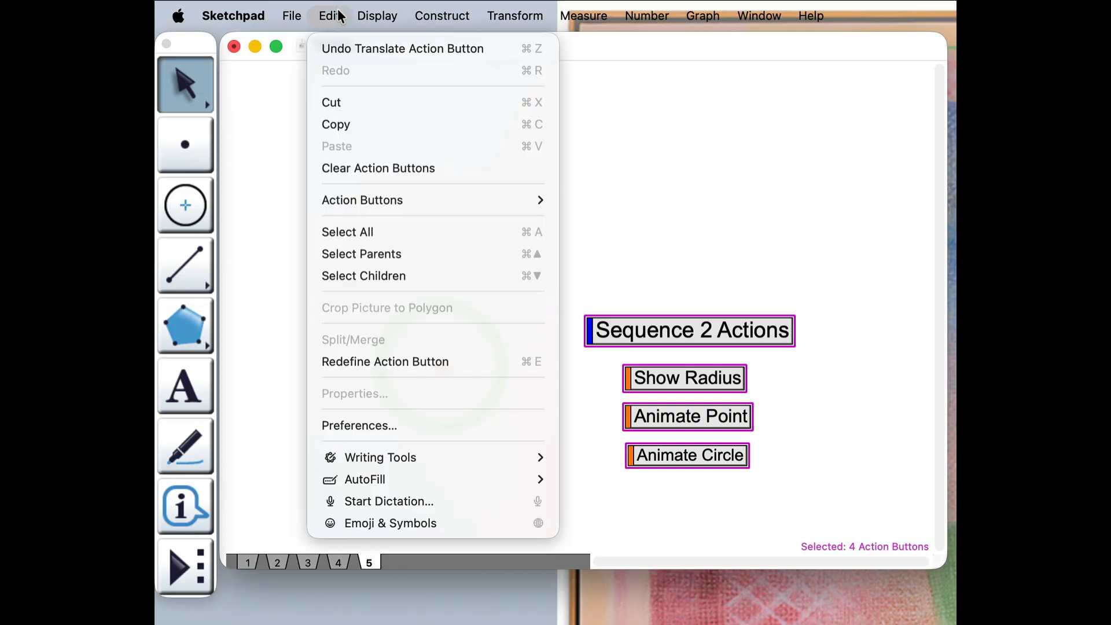
click(482, 362)
click(534, 393)
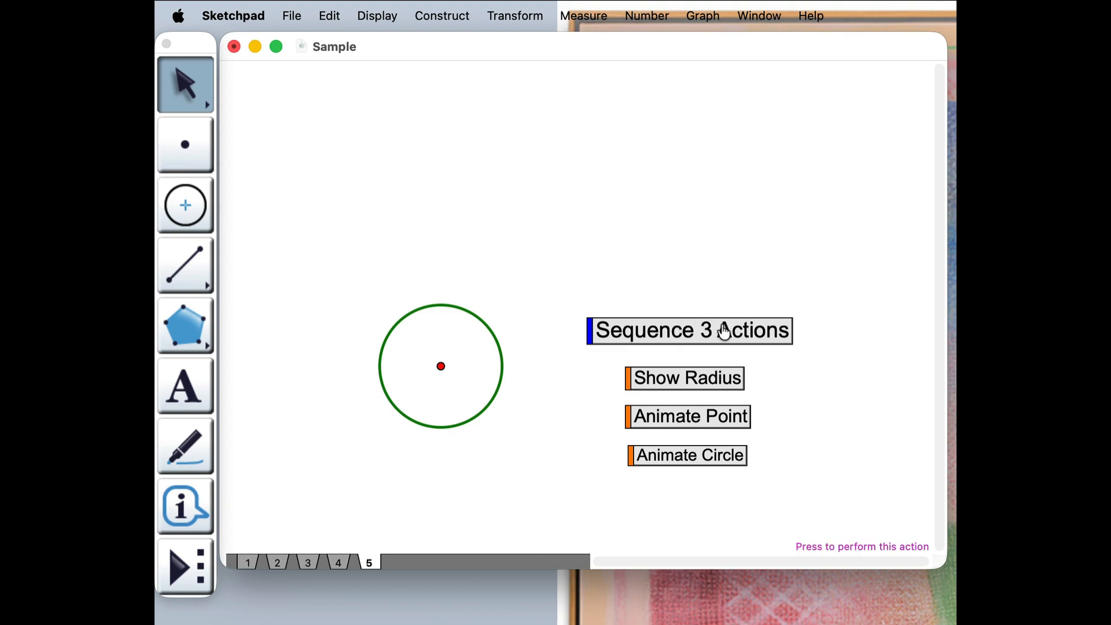
Run the redefined three-action sequence button to test it, and stop the animation.
click(623, 338)
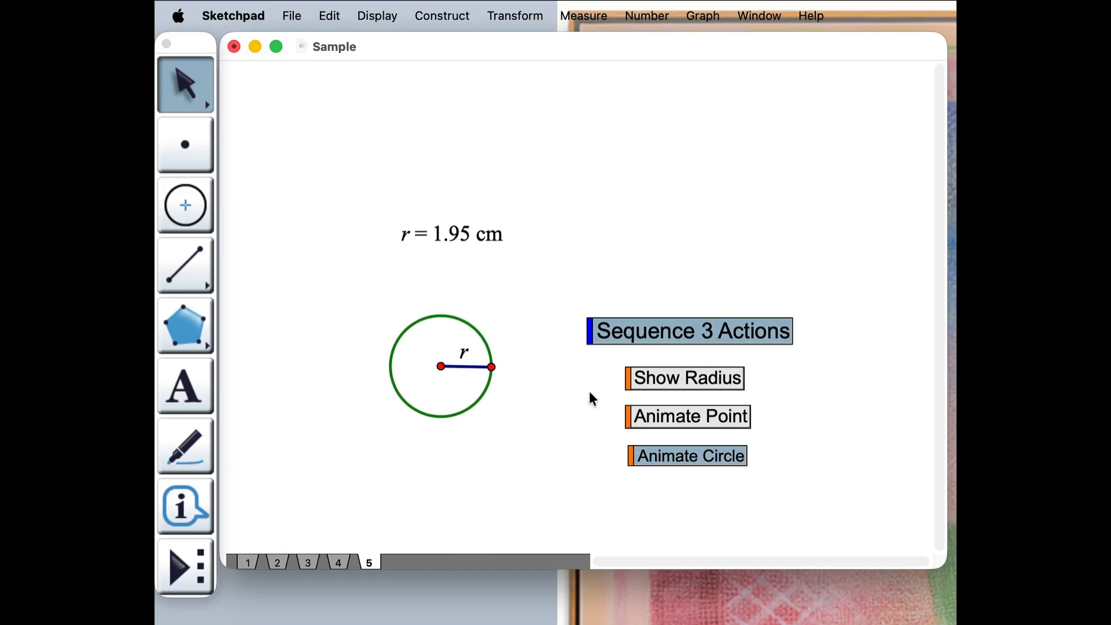
click(635, 339)
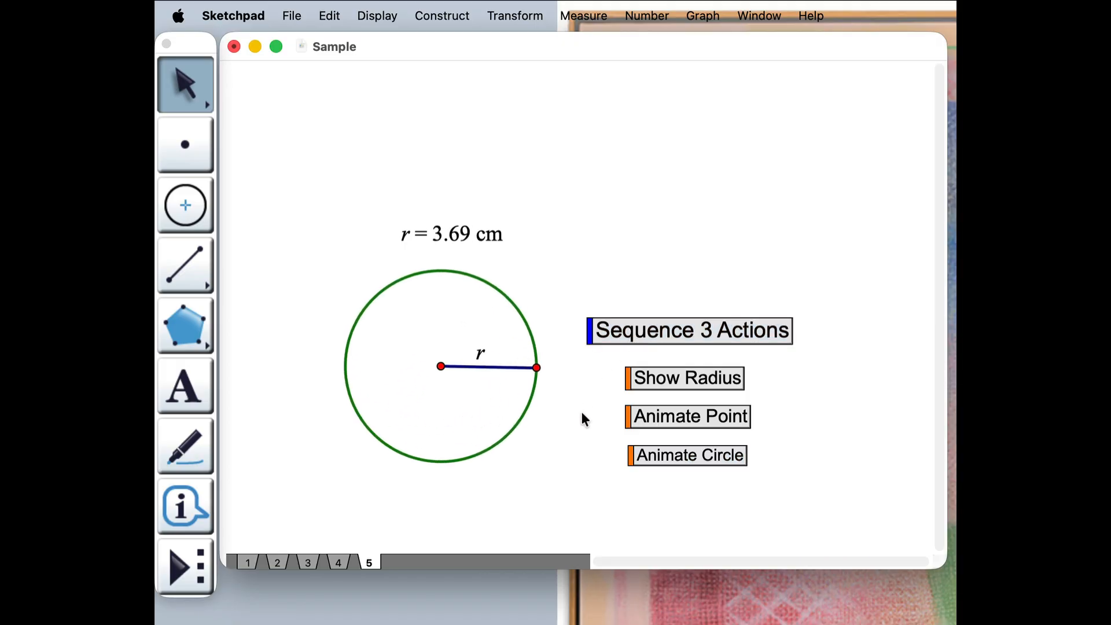